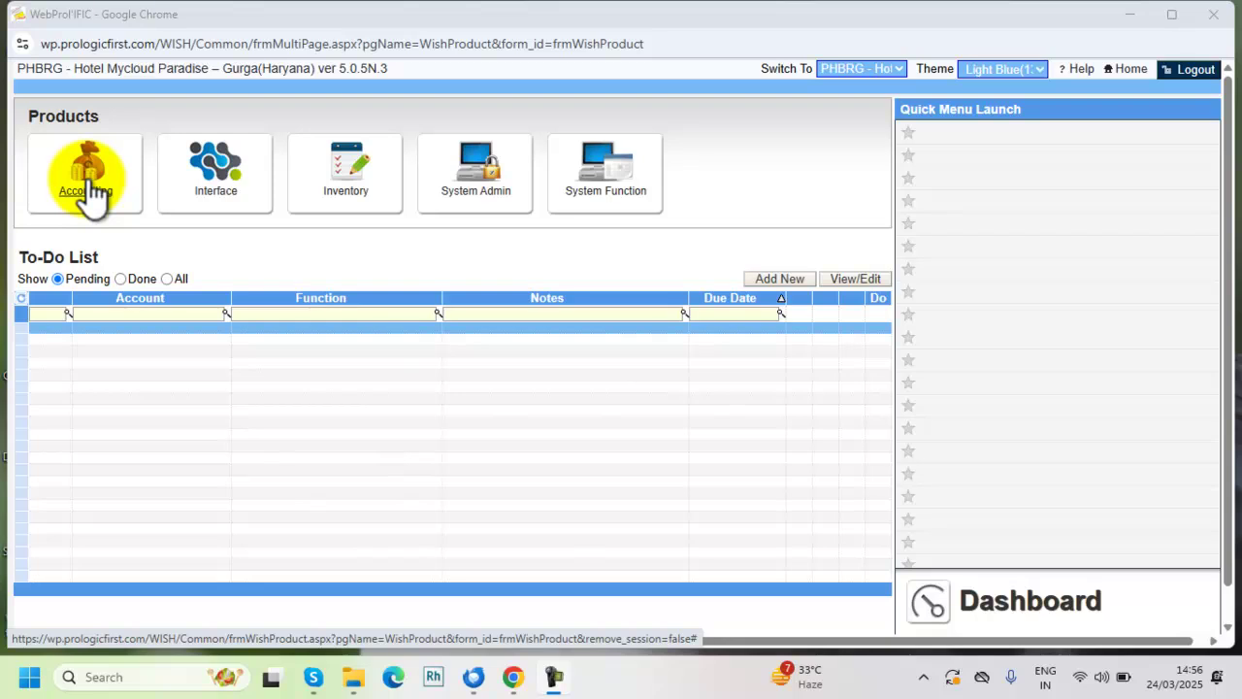
Open the Period page of General Ledger Control in the Accounting product.
{"action": "left_click", "coordinate": [90, 184]}
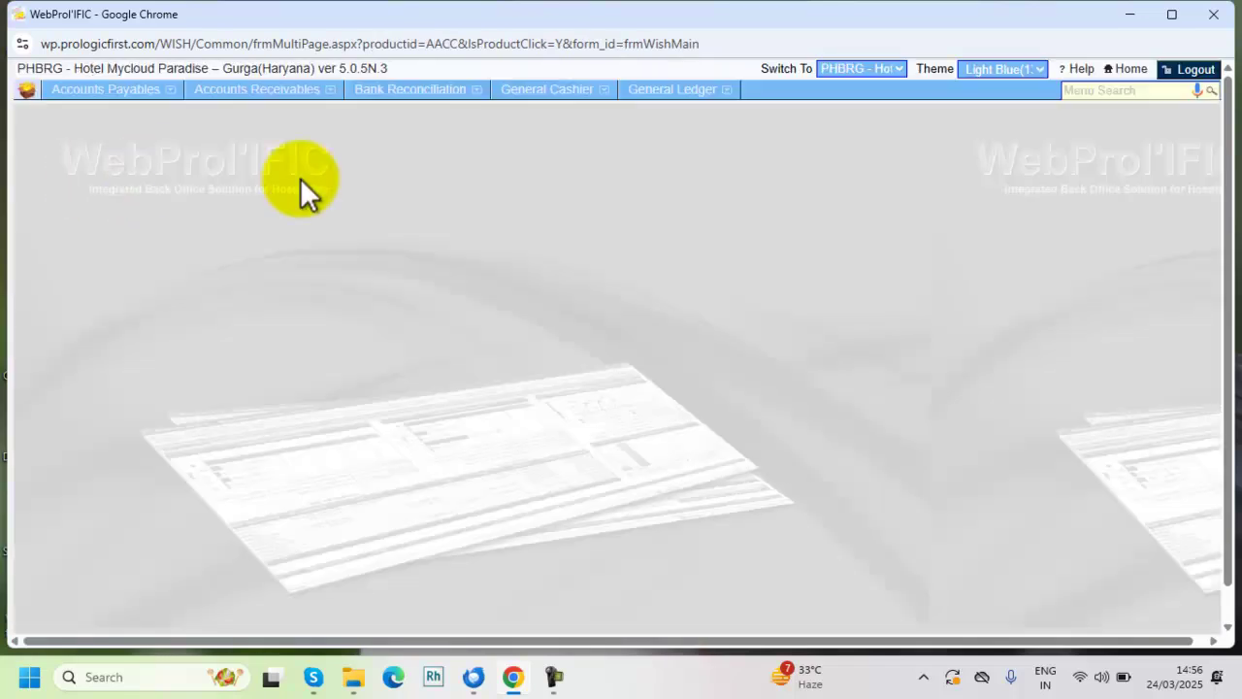
{"action": "left_click", "coordinate": [683, 91]}
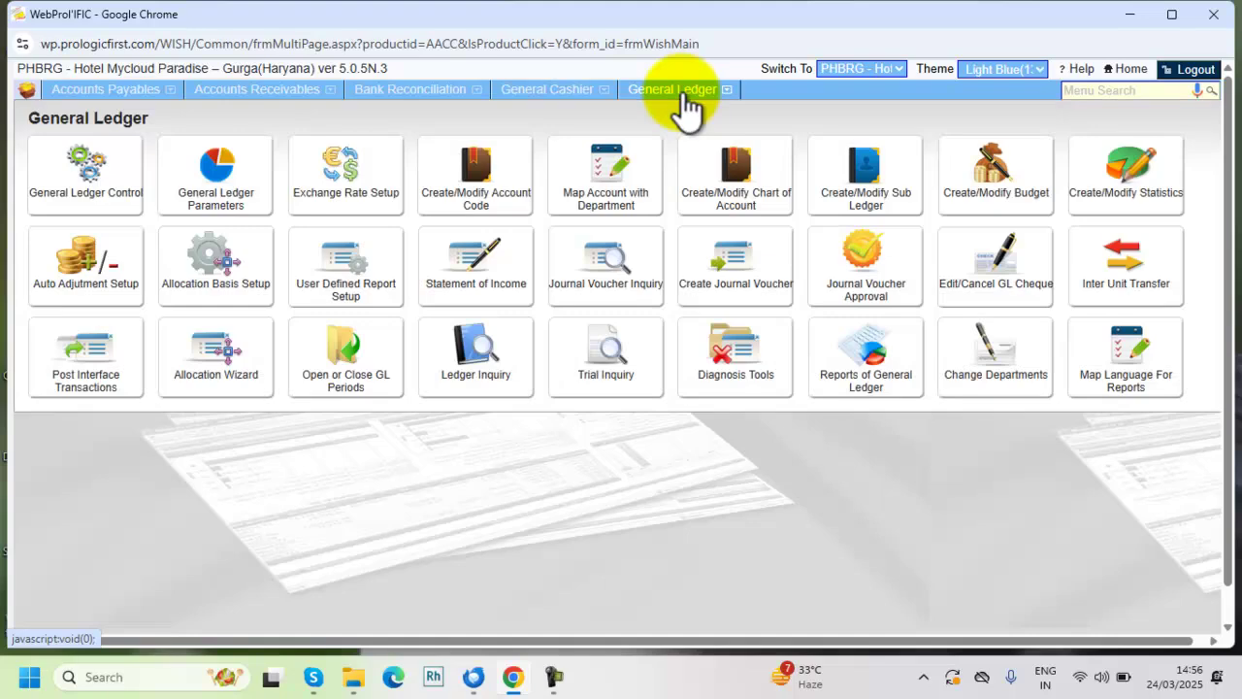
{"action": "left_click", "coordinate": [108, 198]}
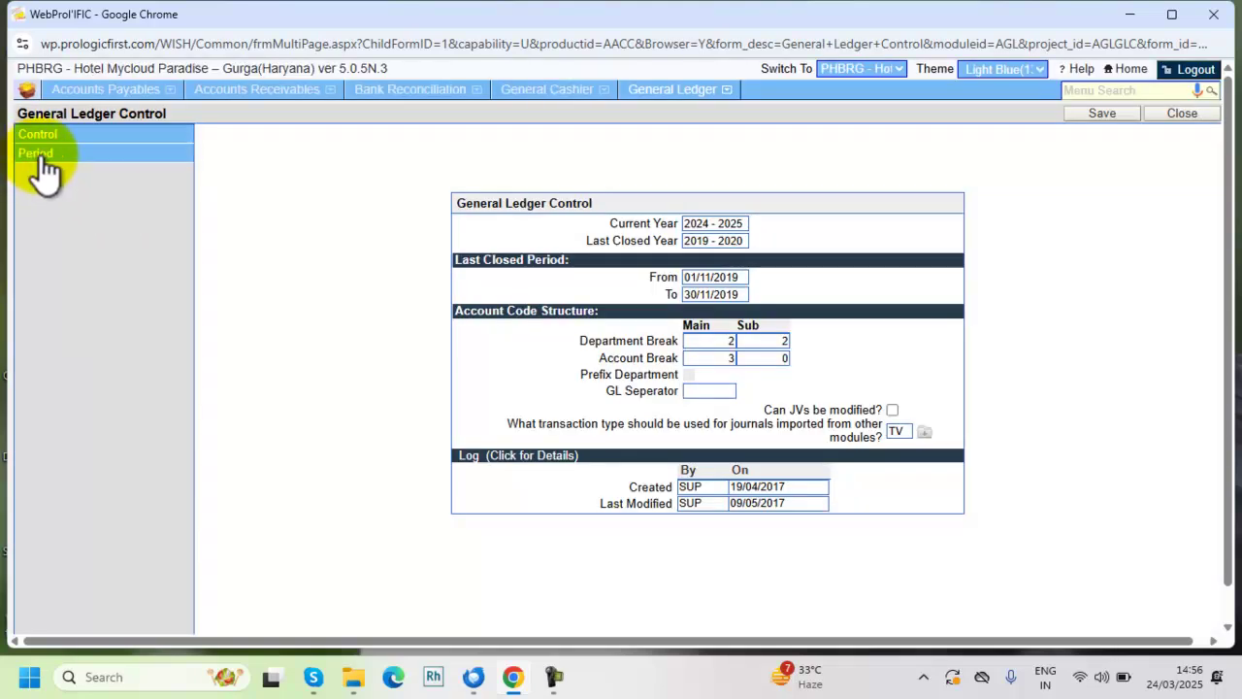
{"action": "left_click", "coordinate": [41, 157]}
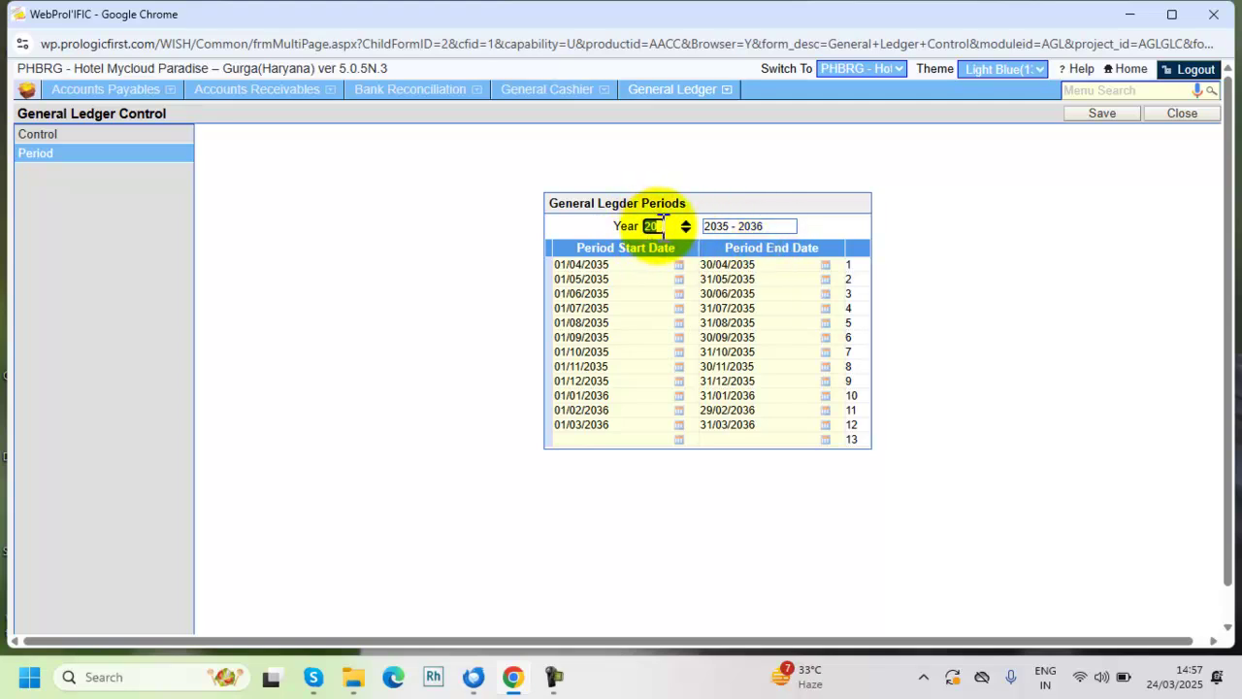
Display the general ledger periods for year 9 and check its year description and last period end date.
{"action": "type", "text": "2"}
{"action": "left_click", "coordinate": [616, 262]}
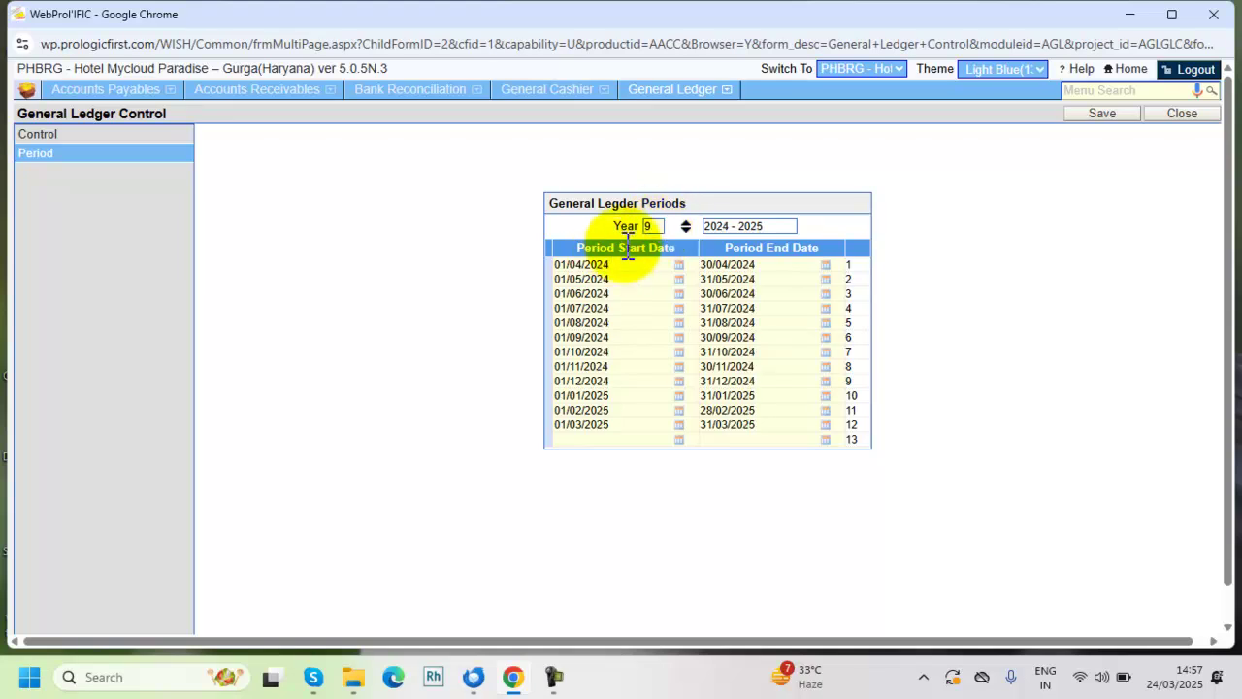
{"action": "double_click", "coordinate": [663, 225]}
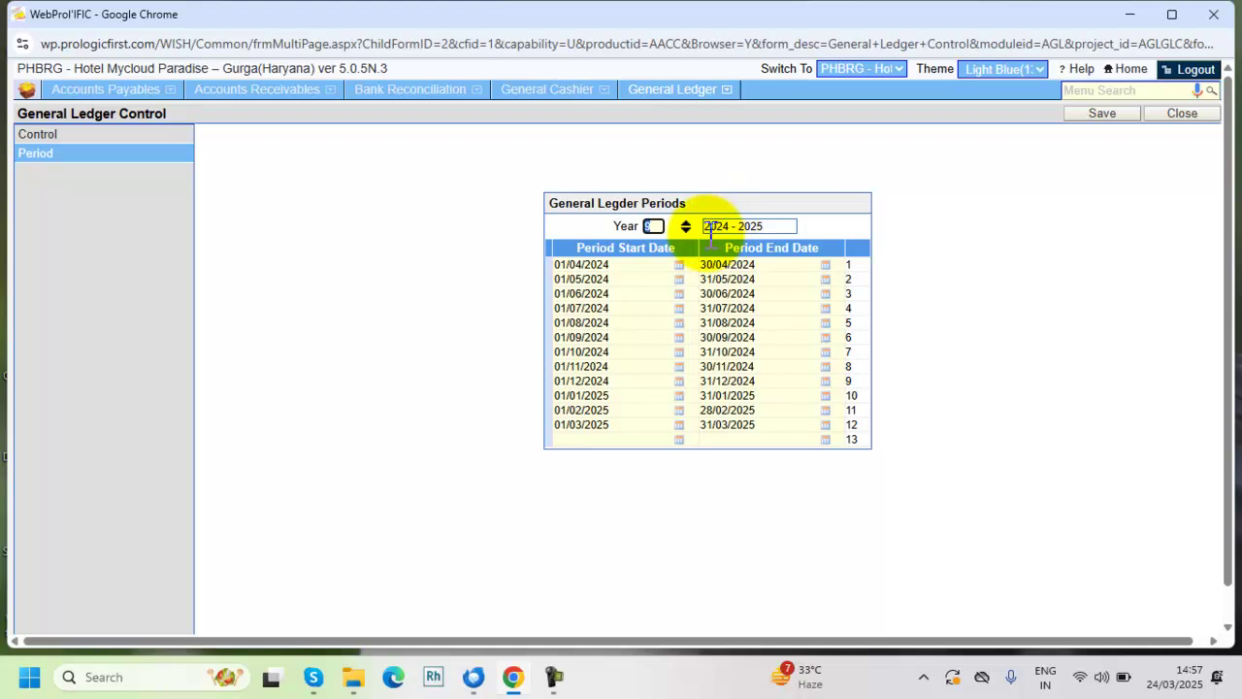
{"action": "left_click_drag", "start_coordinate": [710, 226], "coordinate": [779, 225]}
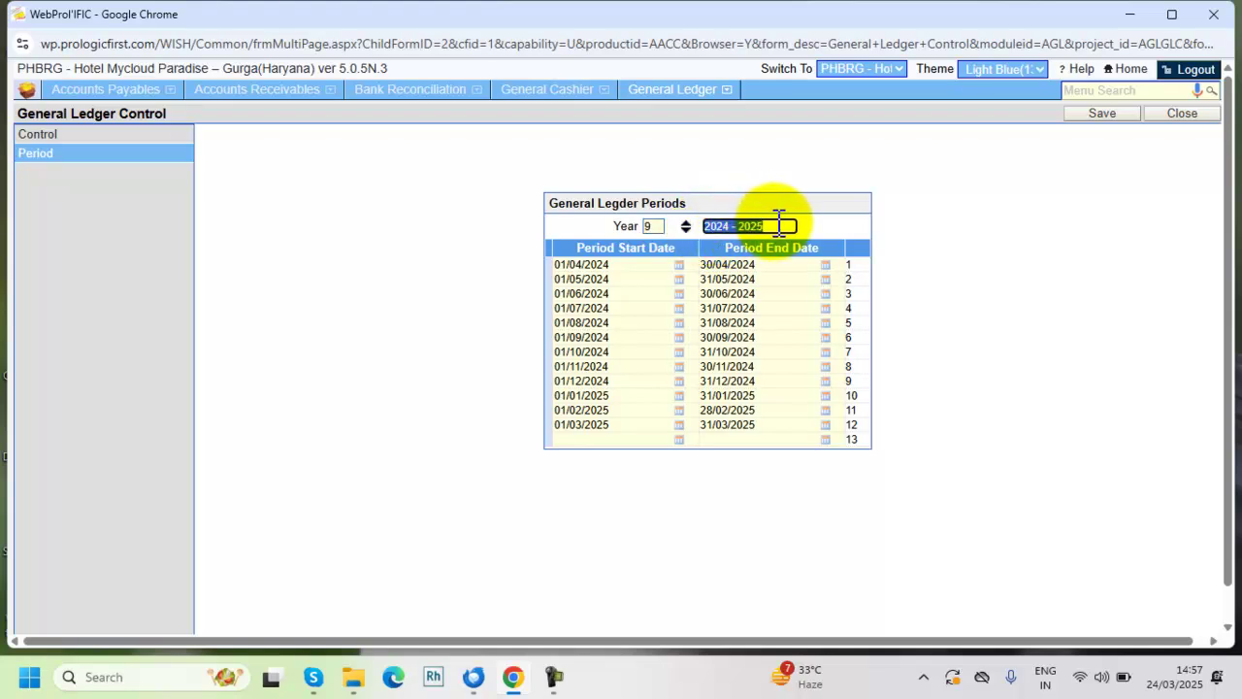
{"action": "left_click", "coordinate": [781, 424]}
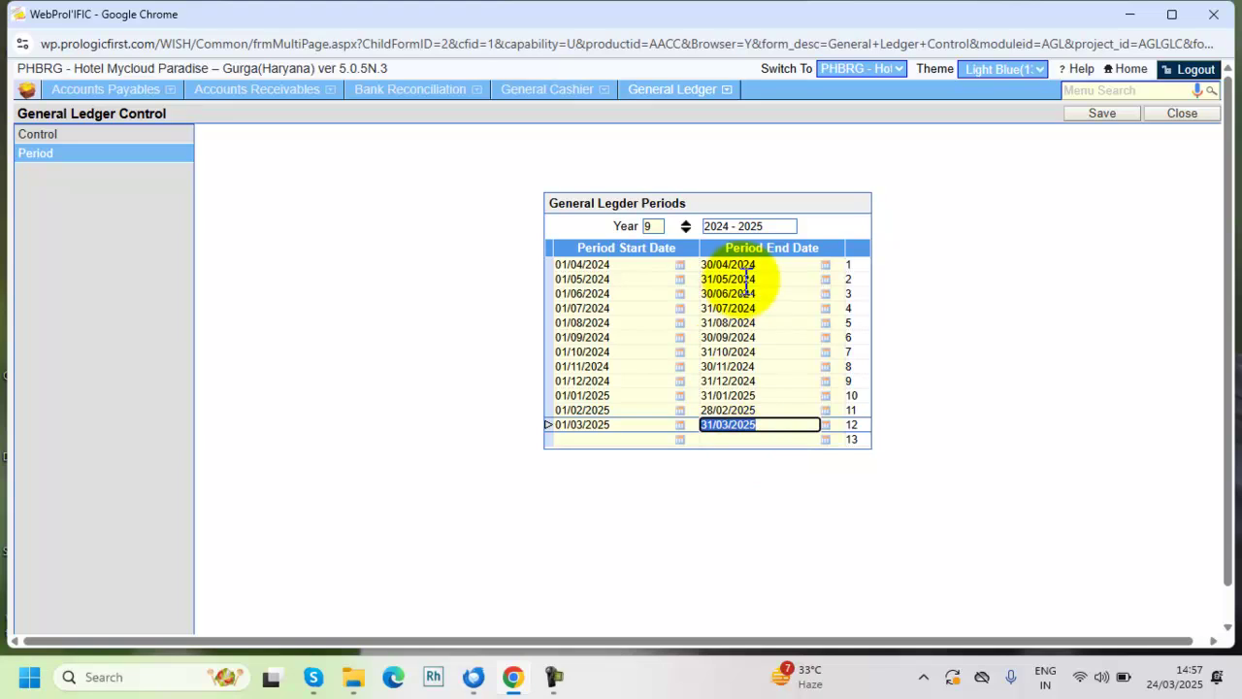
Display the general ledger periods for year 10 to check that the new financial year is defined.
{"action": "left_click", "coordinate": [658, 228]}
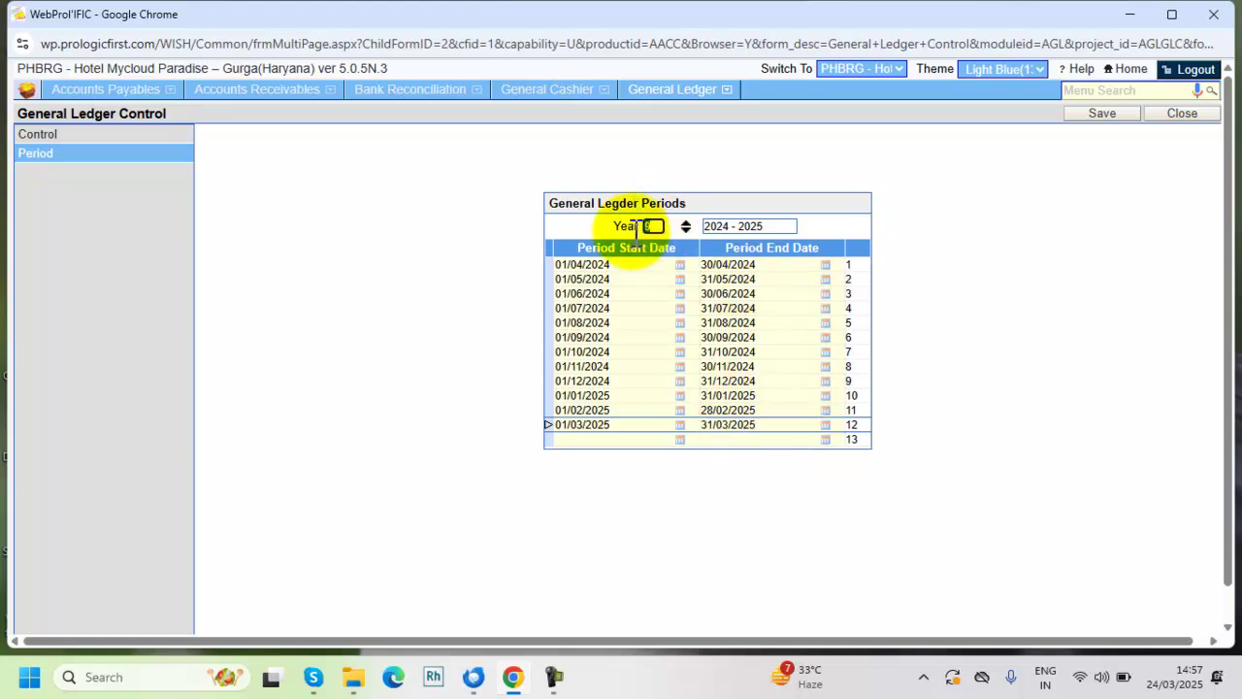
{"action": "type", "text": "10"}
{"action": "key", "text": "Tab"}
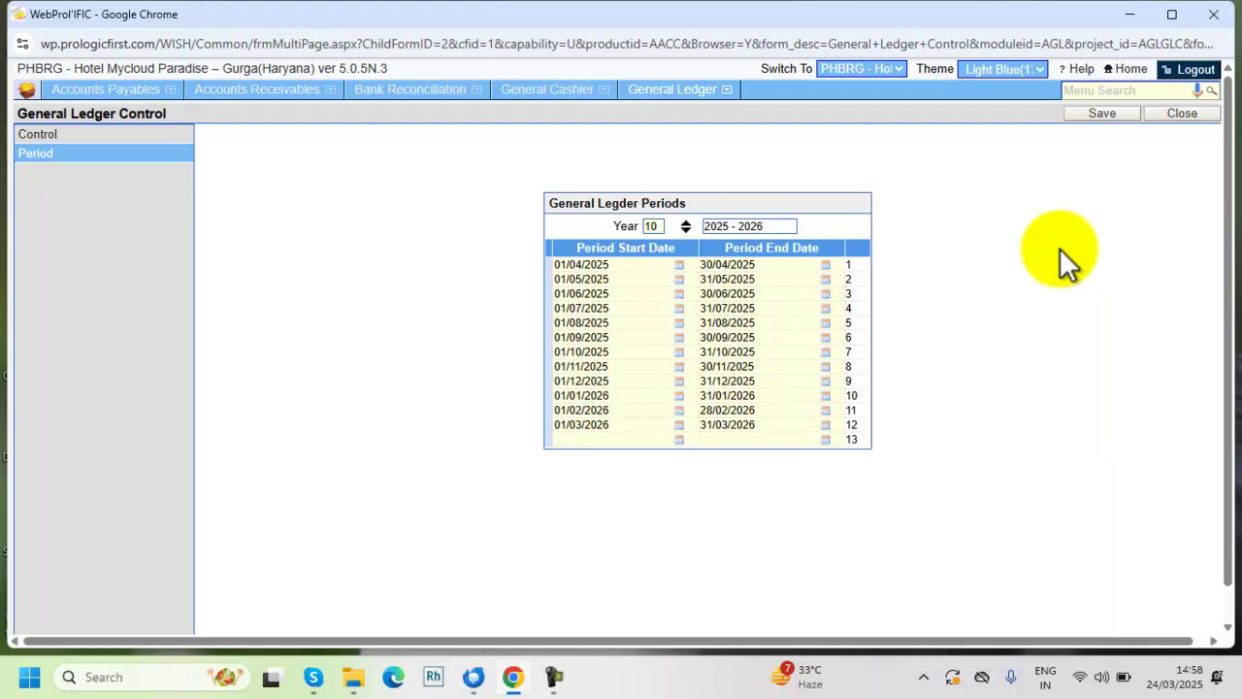
Open the Open & Close AR/AP/Inventory Periods form in System Function and load year number 9.
{"action": "left_click", "coordinate": [1131, 70]}
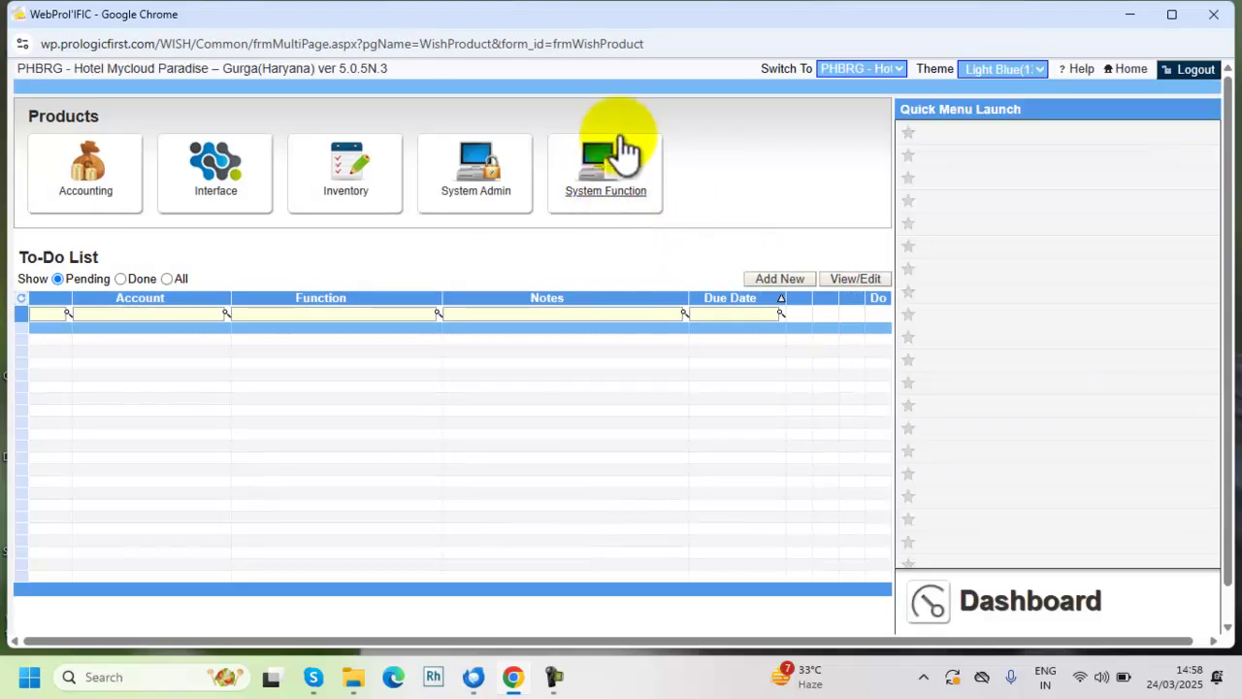
{"action": "left_click", "coordinate": [629, 189]}
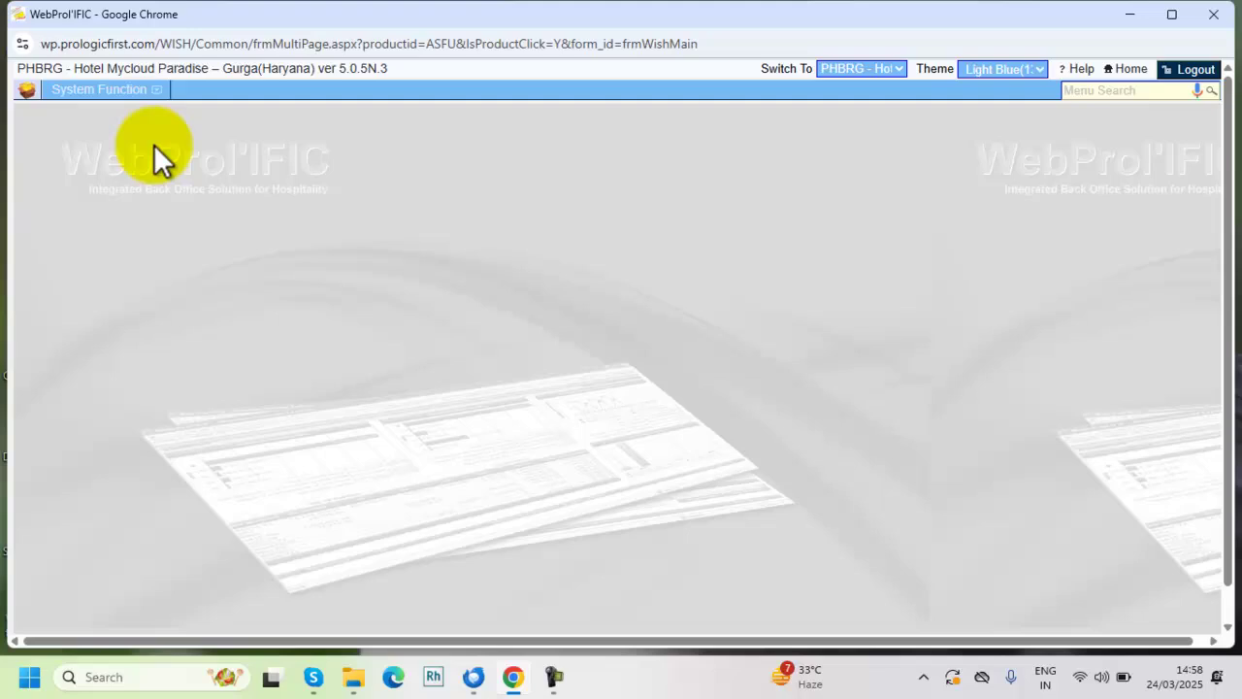
{"action": "left_click", "coordinate": [123, 91]}
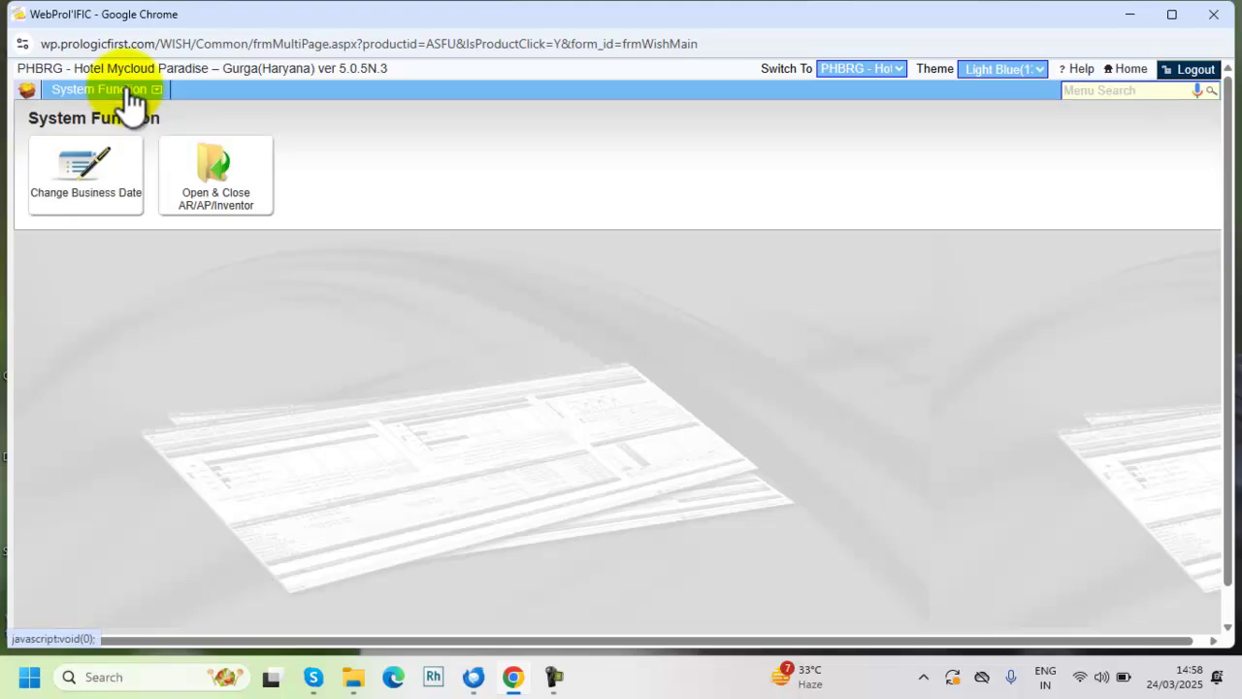
{"action": "left_click", "coordinate": [224, 204]}
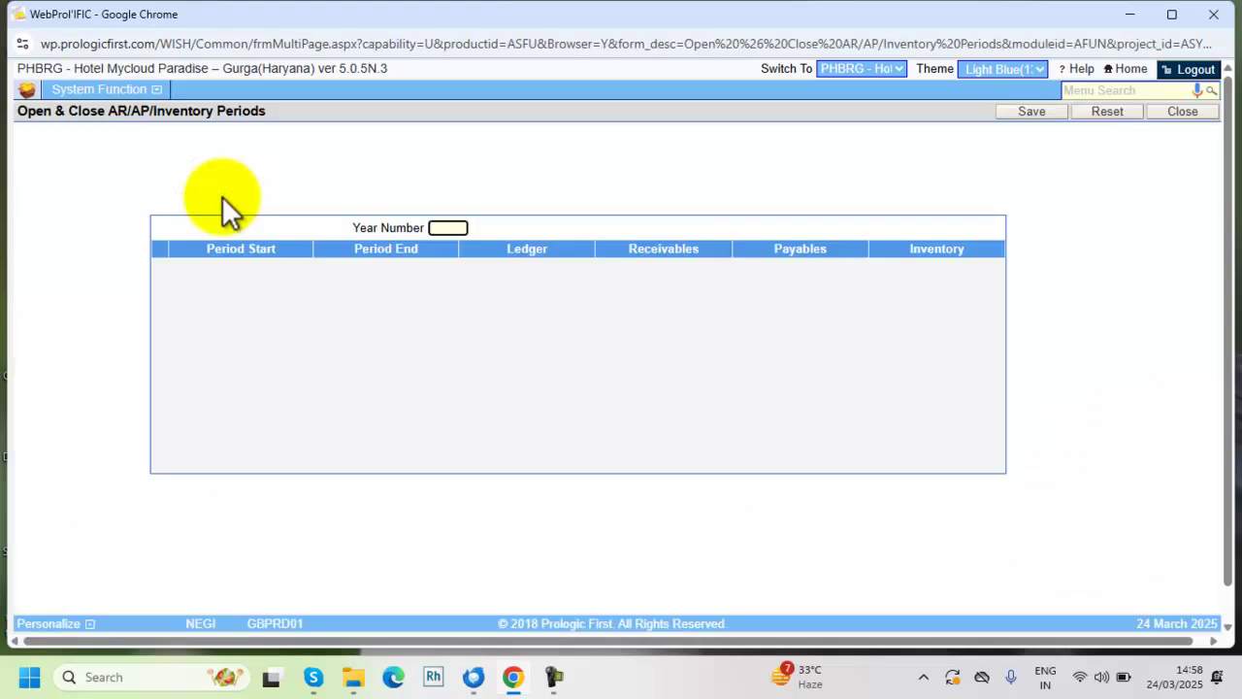
{"action": "type", "text": "9"}
{"action": "key", "text": "Tab"}
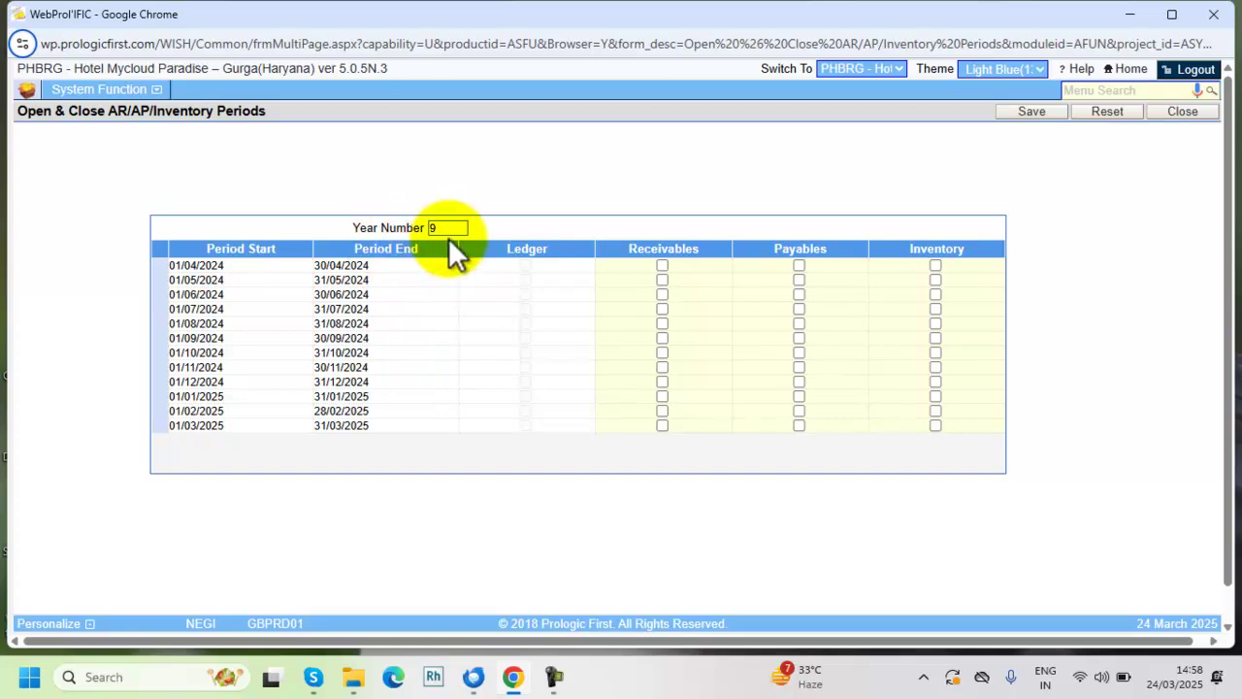
Tick Inventory for the period 01/03/2025 to 31/03/2025, clear it again, and close the form without saving.
{"action": "left_click", "coordinate": [396, 425]}
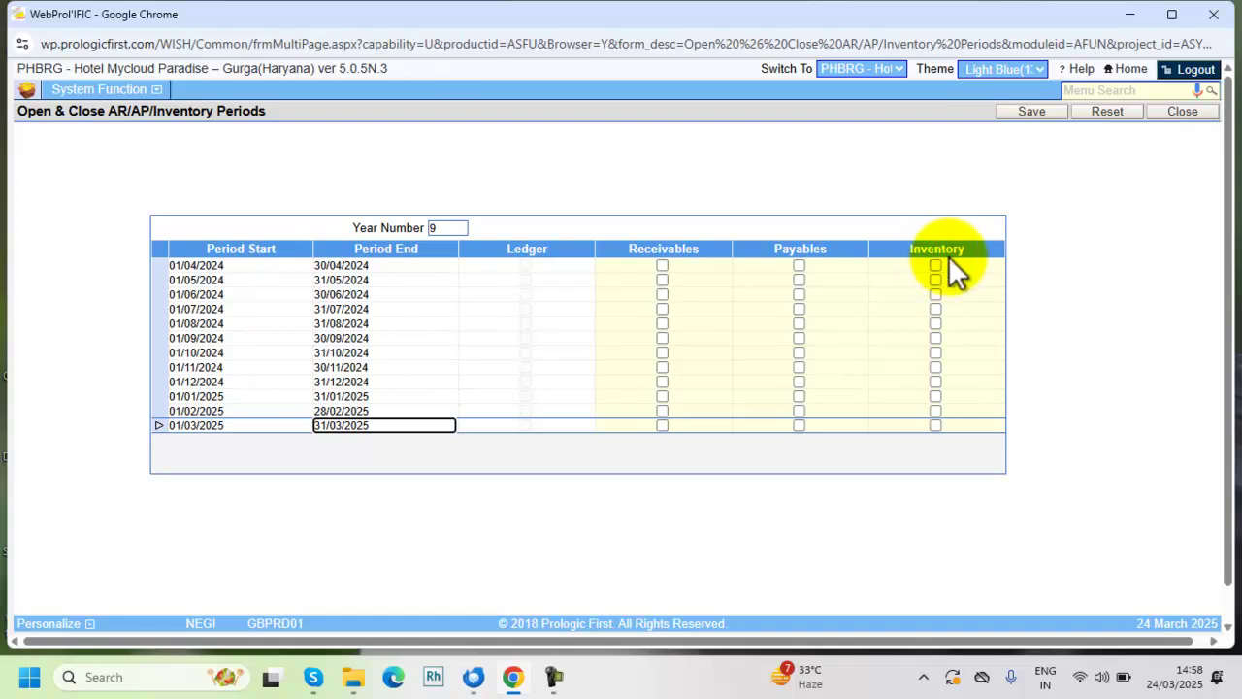
{"action": "left_click", "coordinate": [936, 426]}
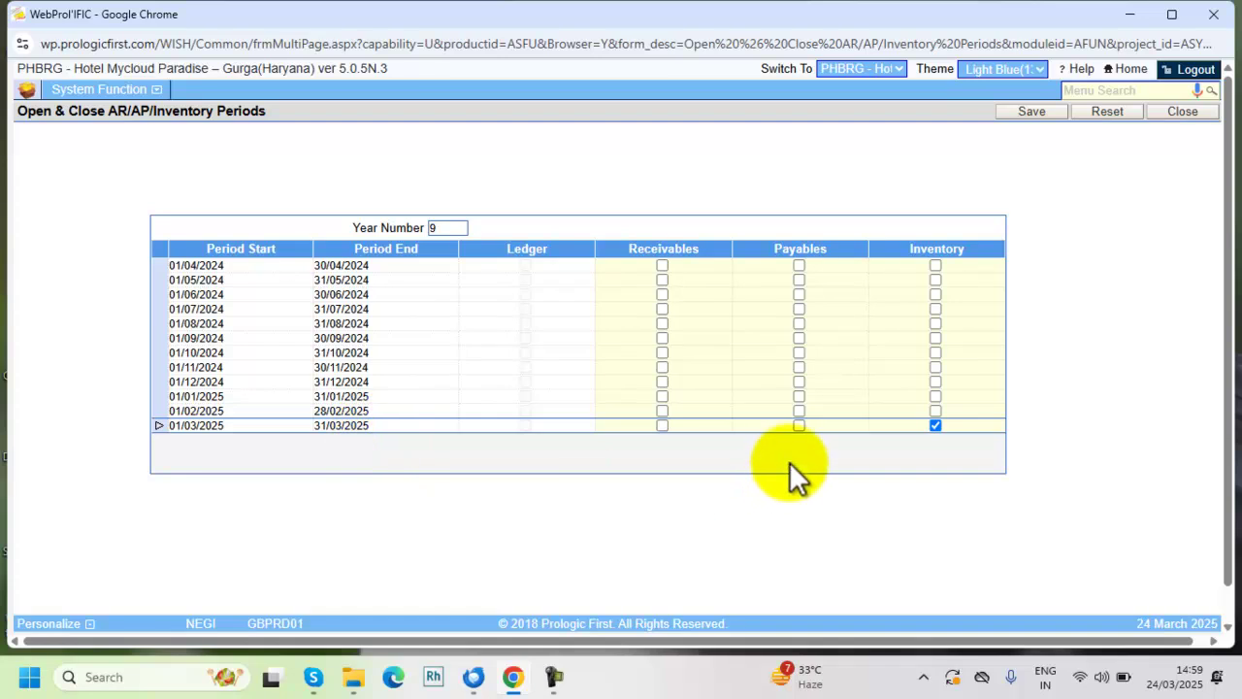
{"action": "left_click", "coordinate": [935, 426]}
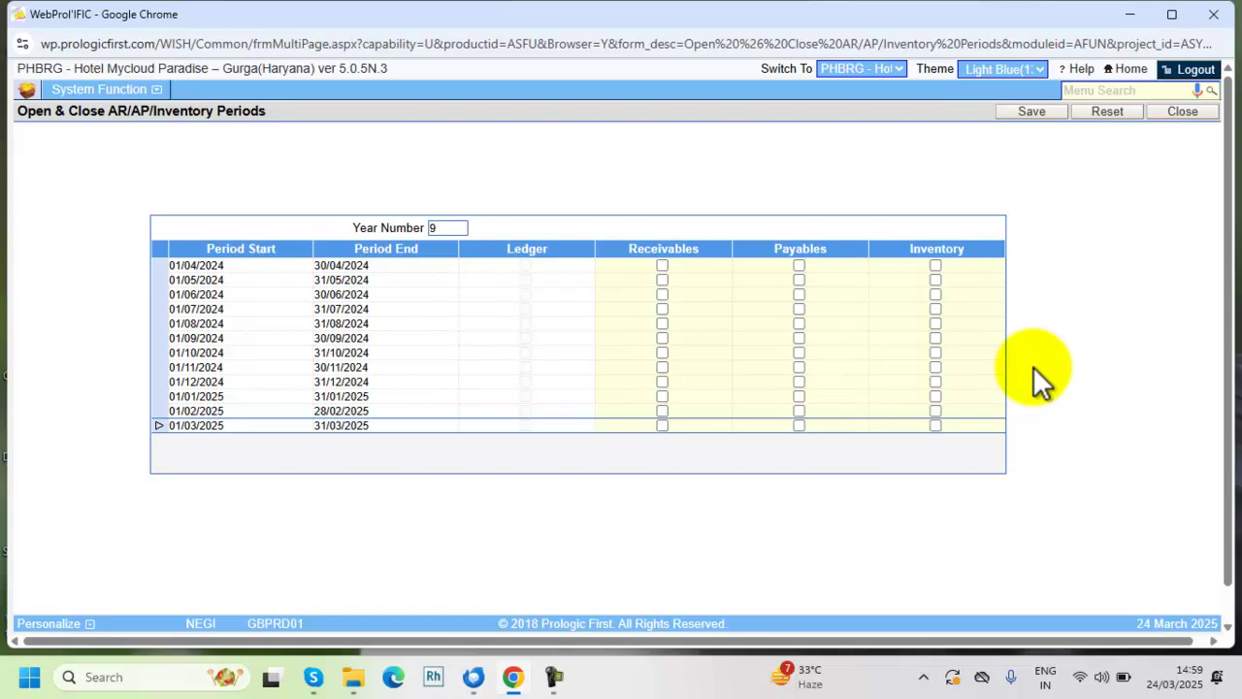
{"action": "left_click", "coordinate": [1169, 113]}
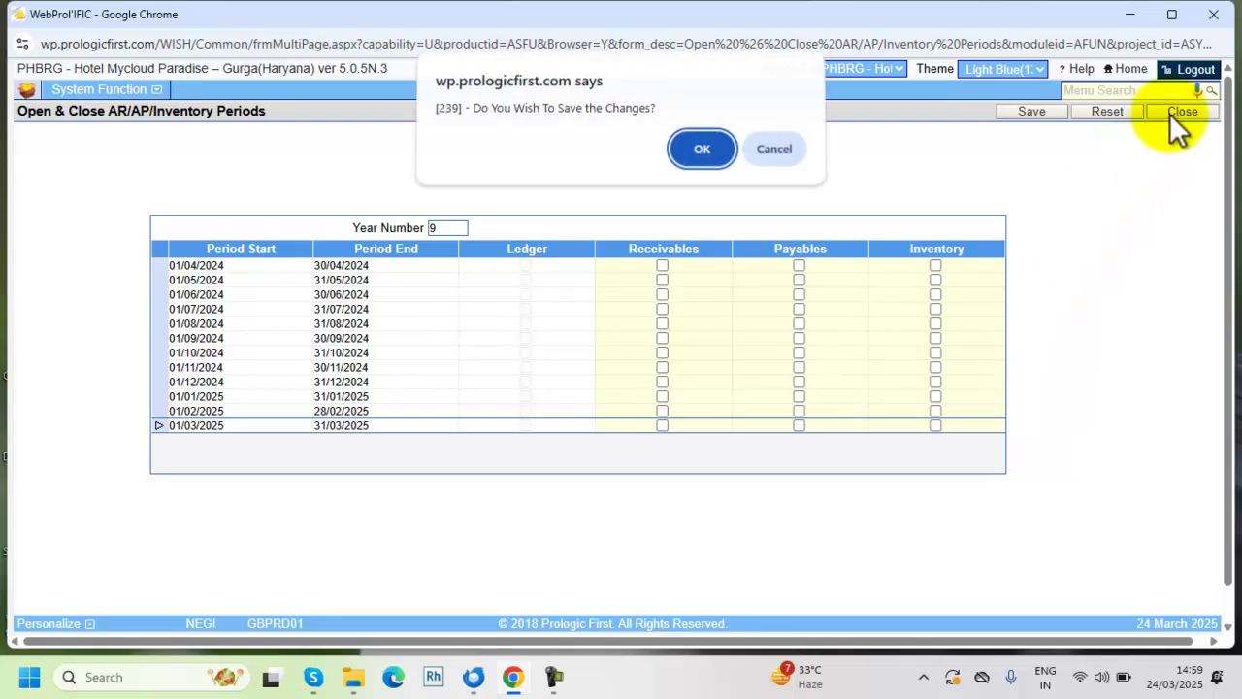
{"action": "left_click", "coordinate": [776, 156]}
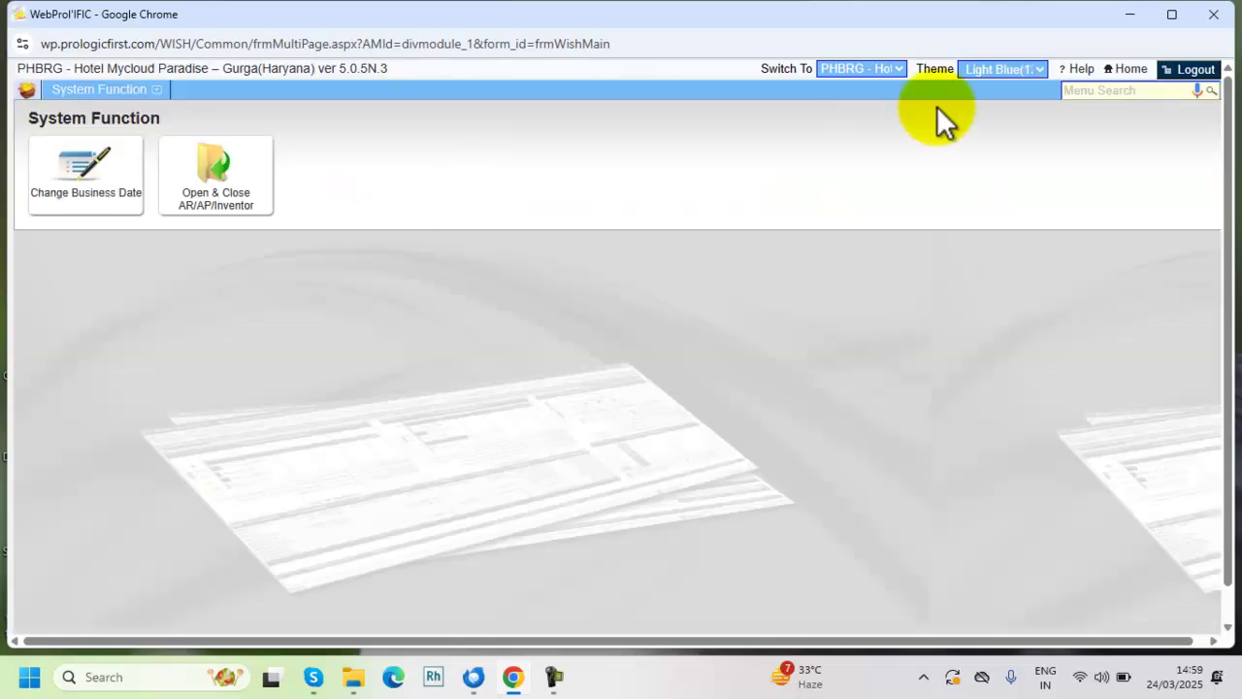
Open Correct Stock Position in the Inventory product and set the adjustment date to 31/03/2025.
{"action": "left_click", "coordinate": [1130, 70]}
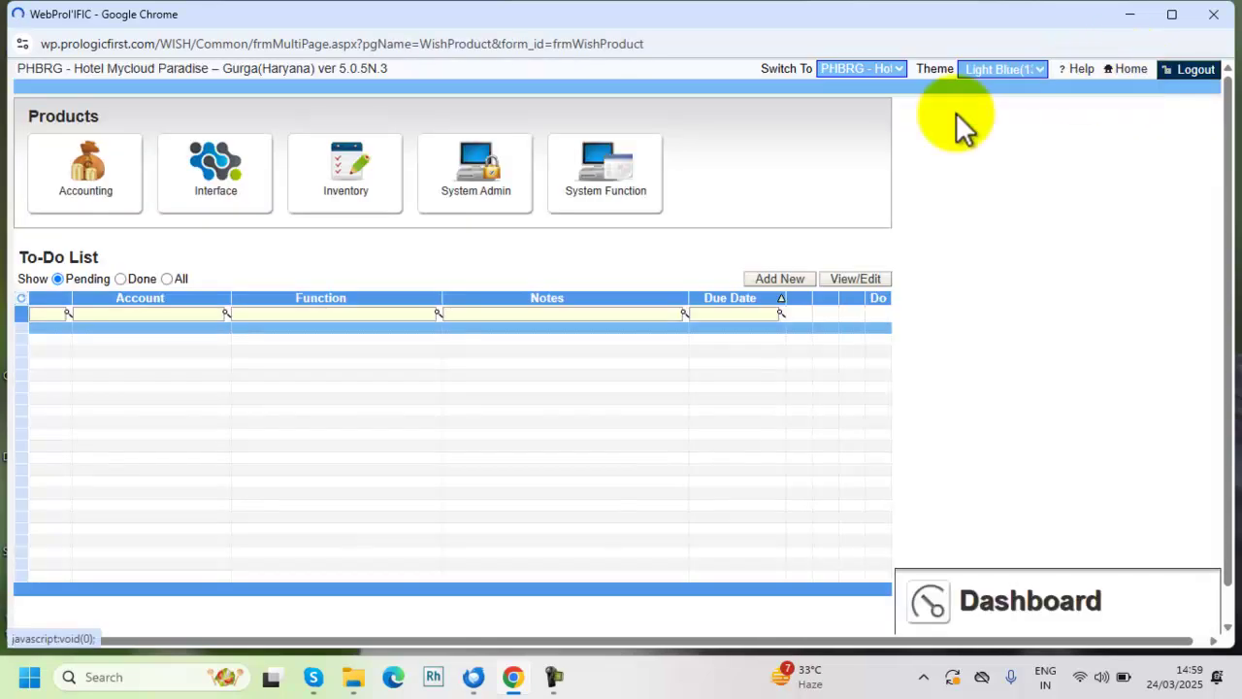
{"action": "left_click", "coordinate": [340, 170]}
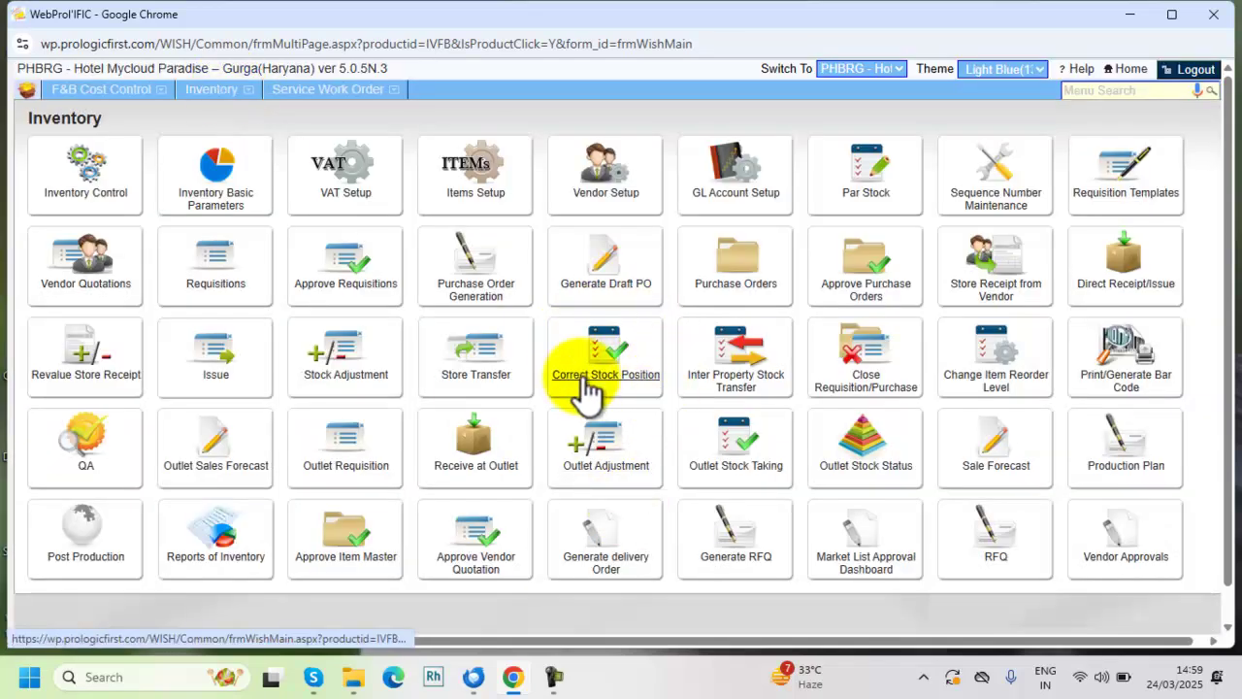
{"action": "left_click", "coordinate": [614, 351]}
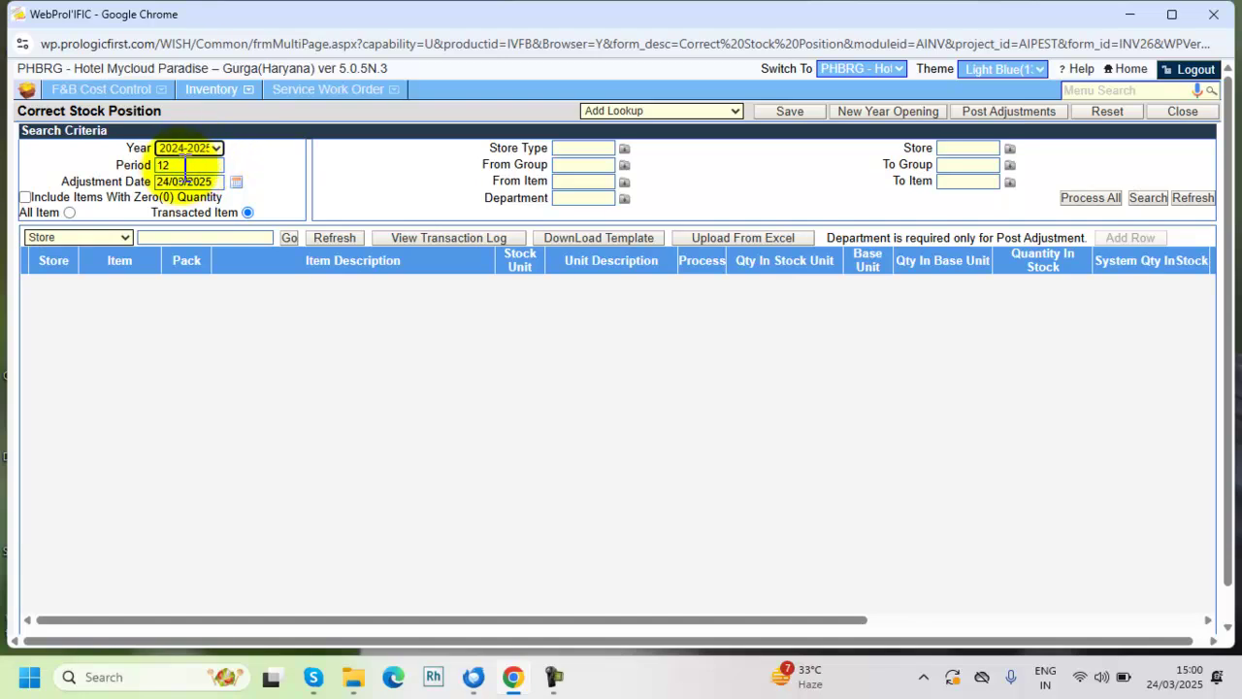
{"action": "left_click", "coordinate": [189, 182]}
{"action": "type", "text": "31/03/2025"}
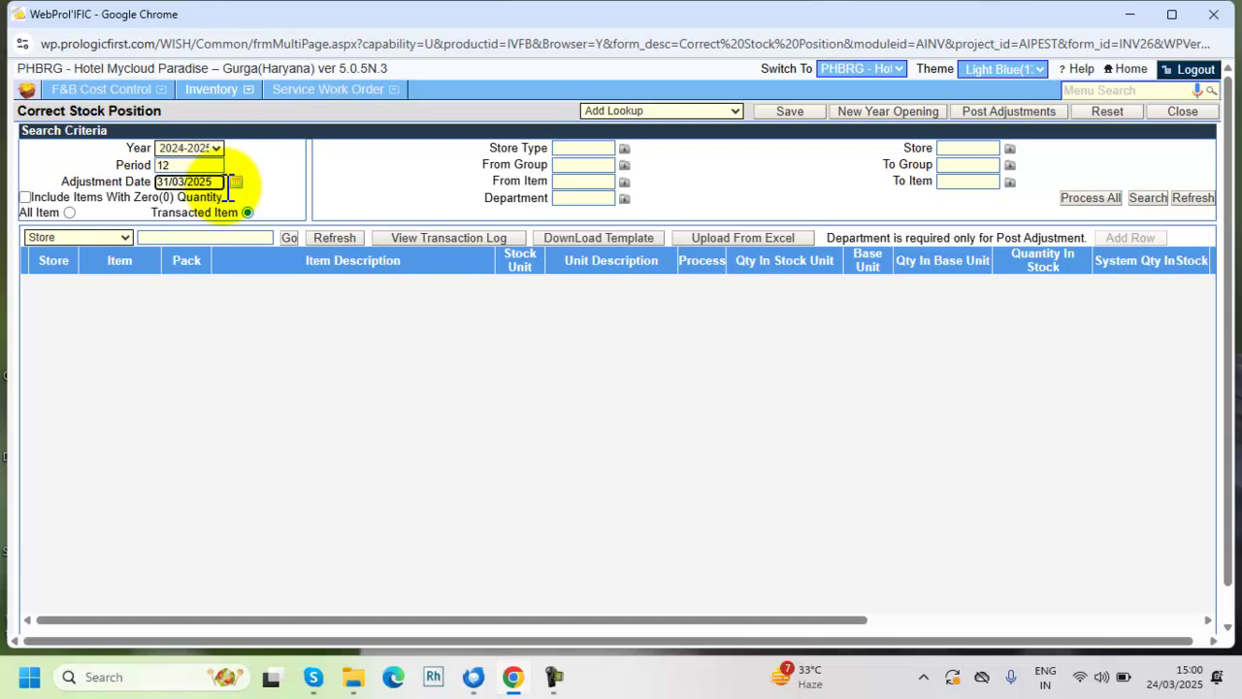
Start the New Year Opening for store type MNST (Food & Beverage Store) and store FDST (Food Store).
{"action": "left_click", "coordinate": [584, 151]}
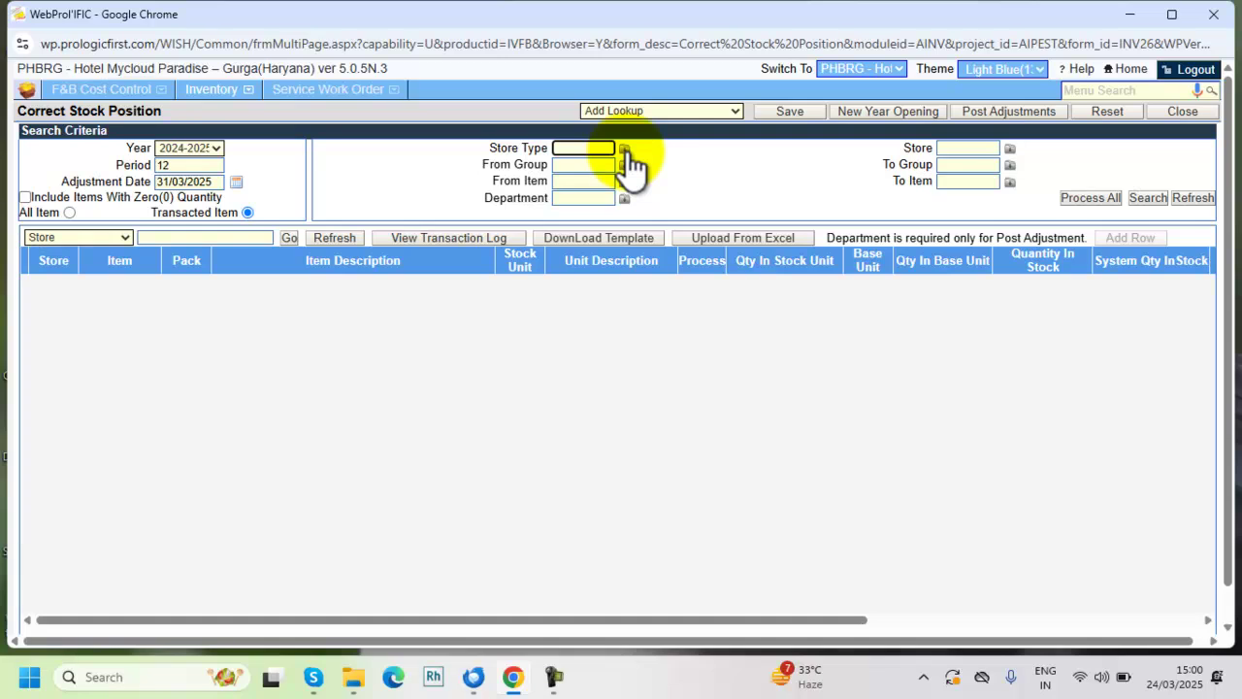
{"action": "left_click", "coordinate": [625, 151]}
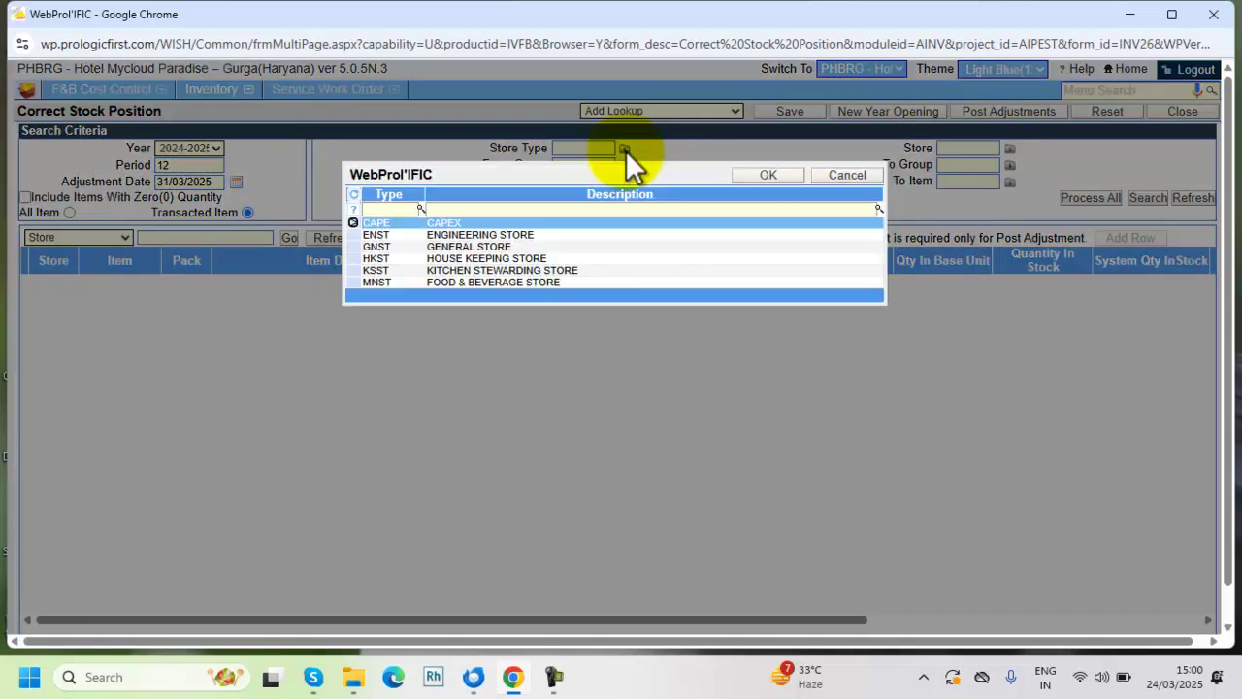
{"action": "double_click", "coordinate": [518, 282]}
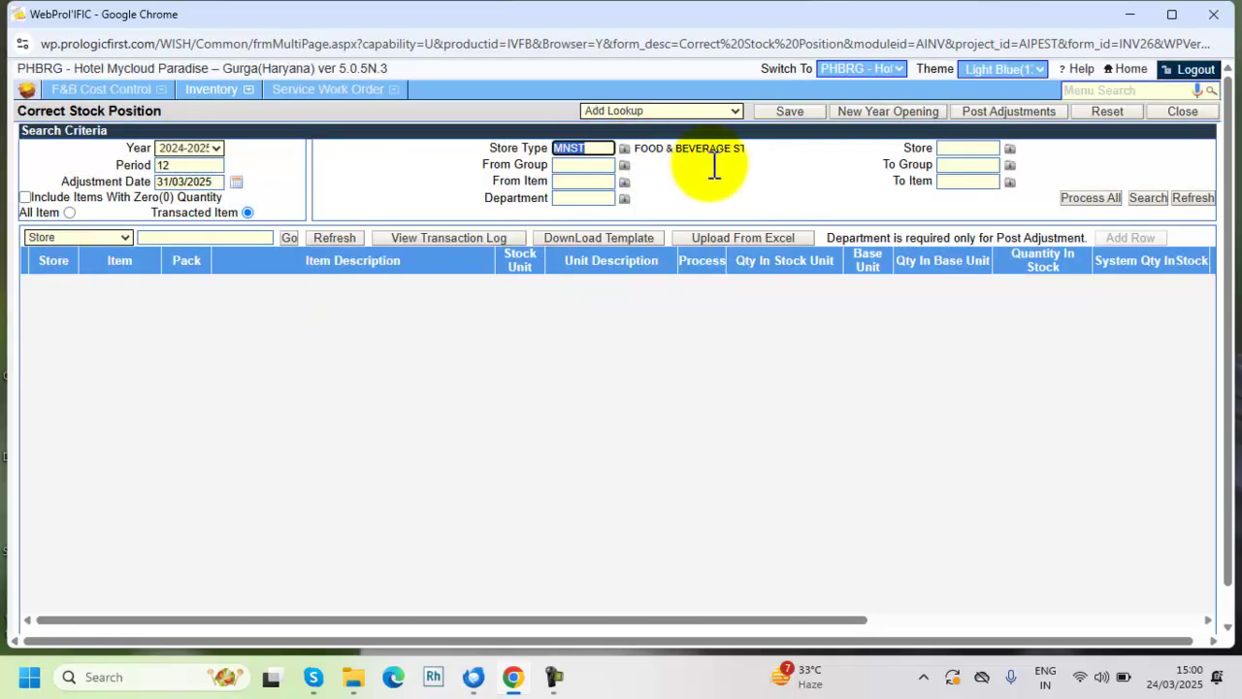
{"action": "left_click", "coordinate": [974, 151]}
{"action": "left_click", "coordinate": [1009, 147]}
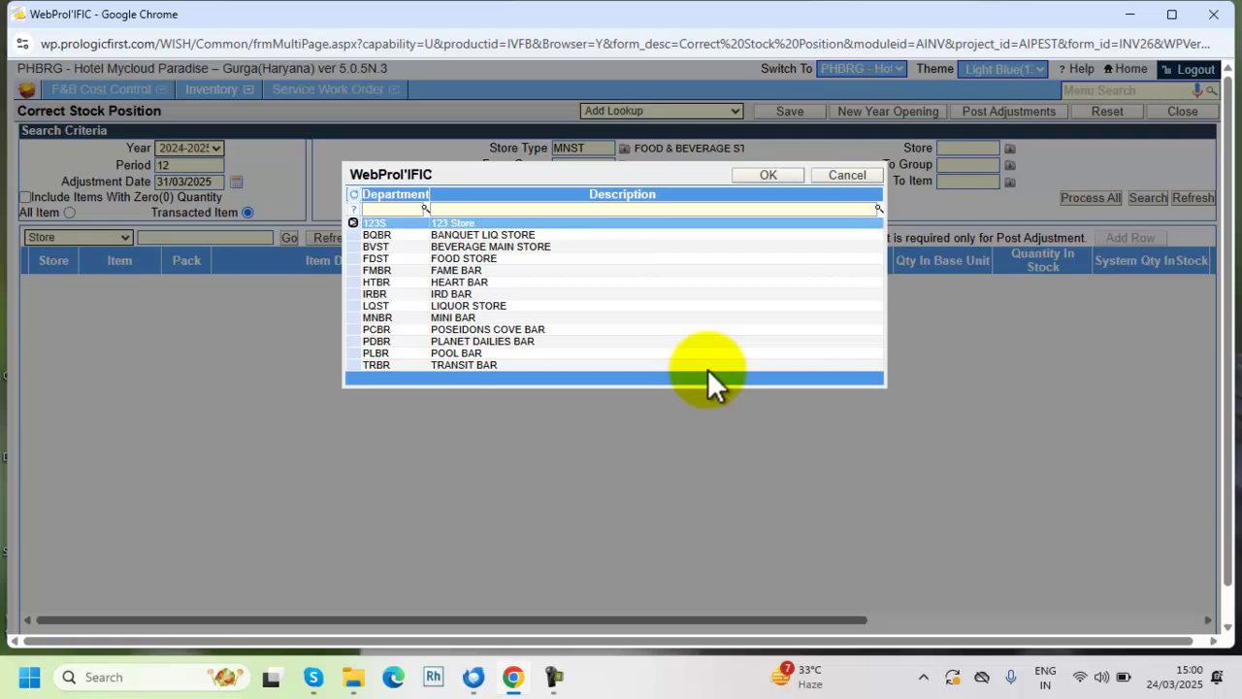
{"action": "double_click", "coordinate": [657, 258]}
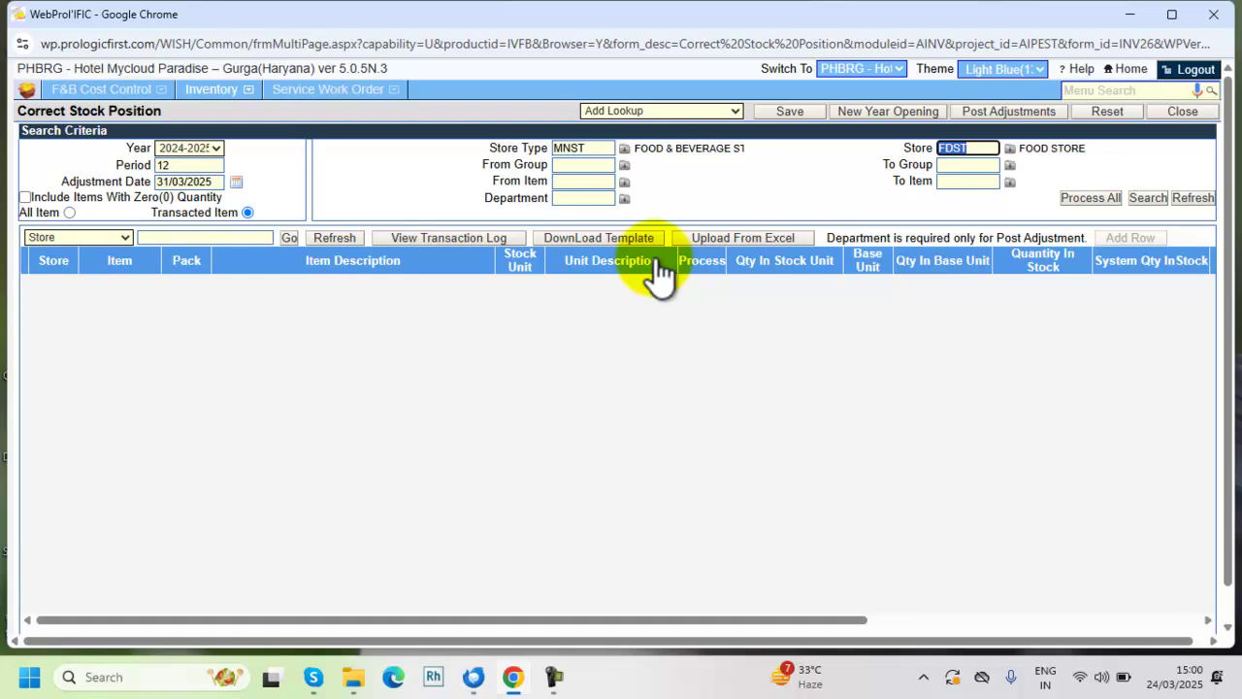
{"action": "left_click", "coordinate": [878, 114]}
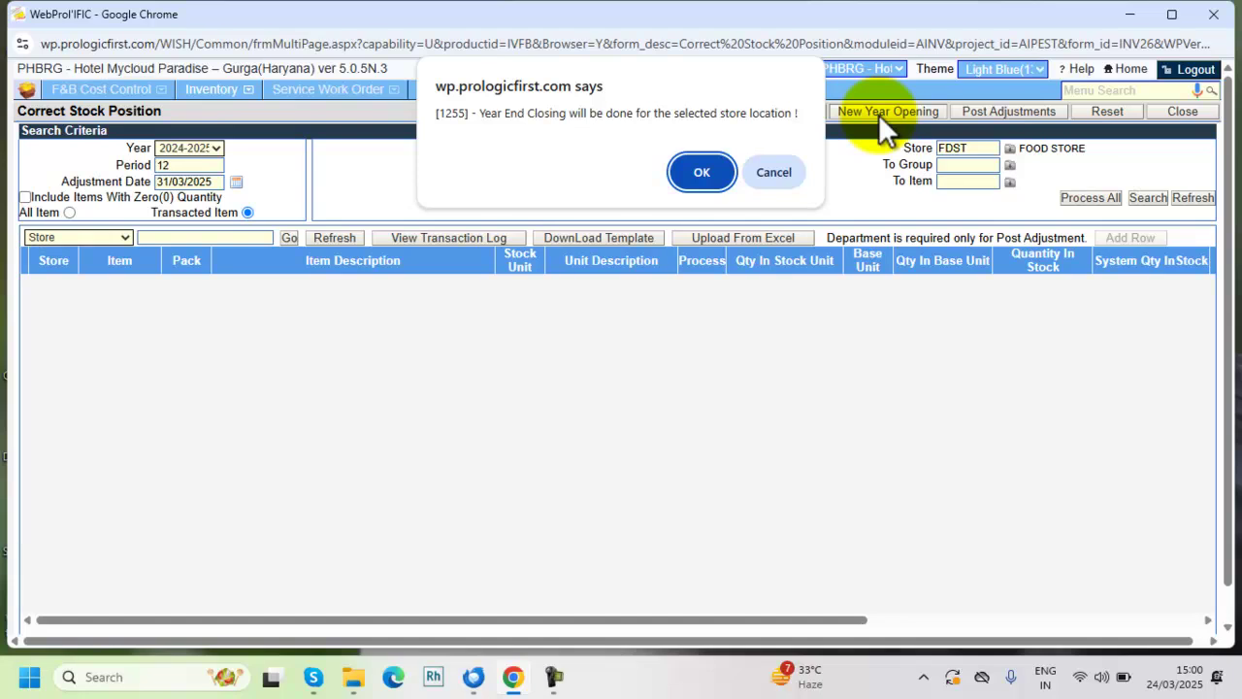